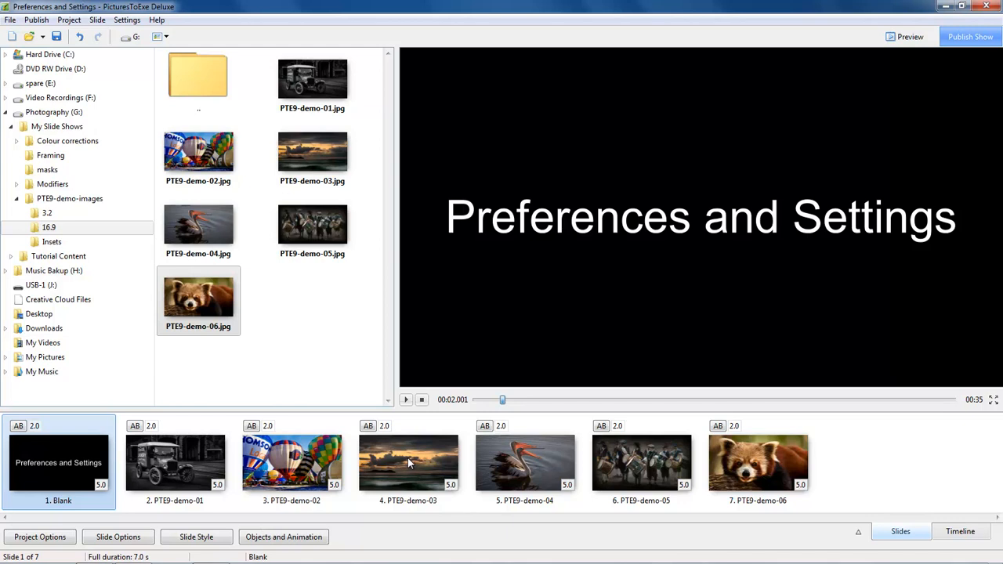
# View slide 4, PTE9-demo-03, in Objects and Animation.
pyautogui.click(408, 457)
pyautogui.click(285, 540)
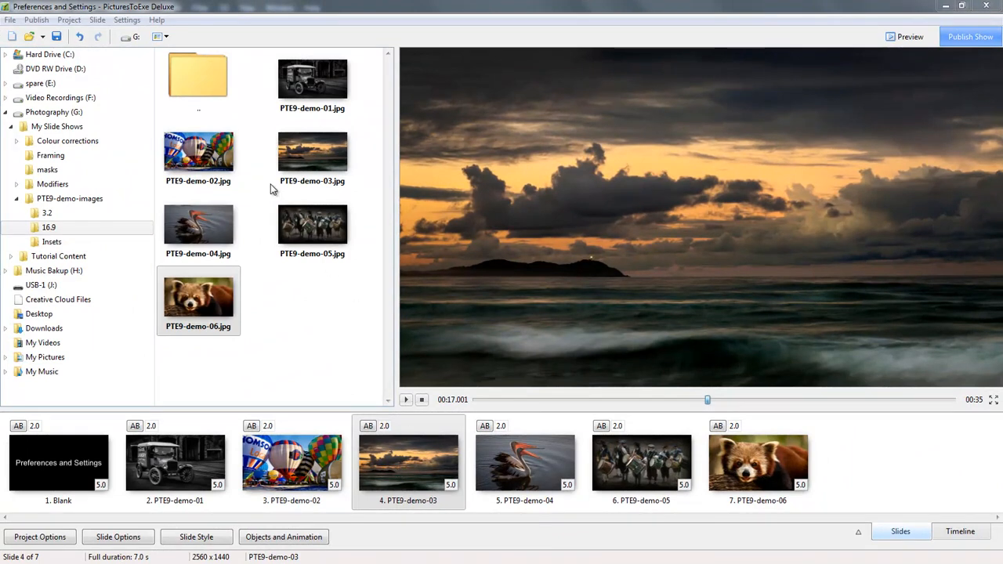
# Enable Show full slide duration for the project file and Keep full slide duration for new slides in the project preferences.
pyautogui.click(127, 21)
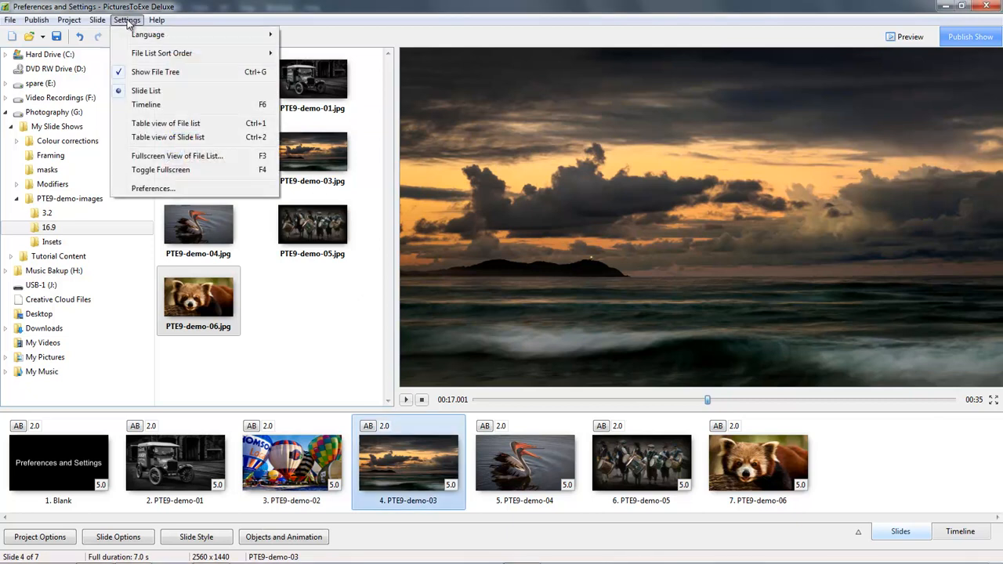
pyautogui.click(149, 189)
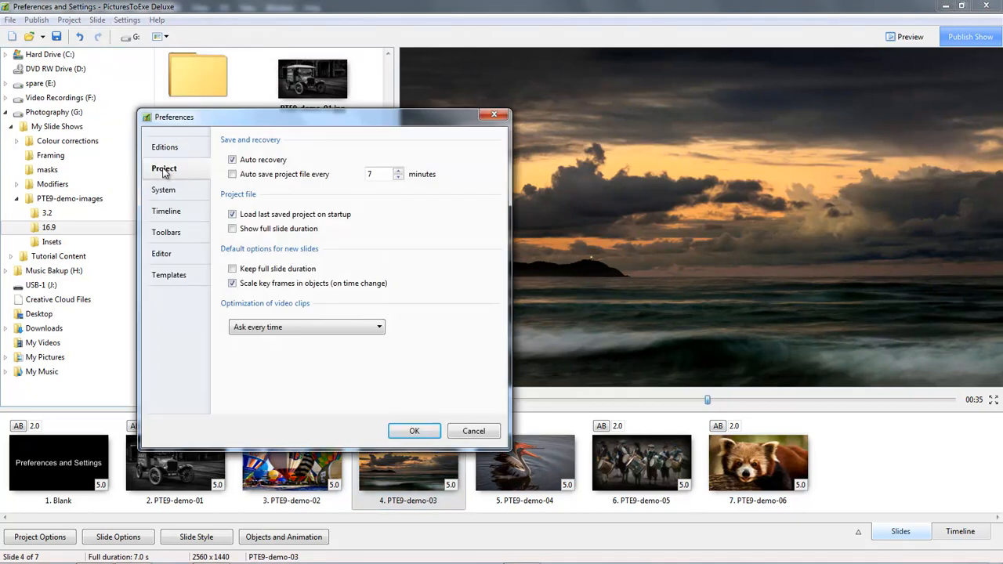
pyautogui.click(232, 228)
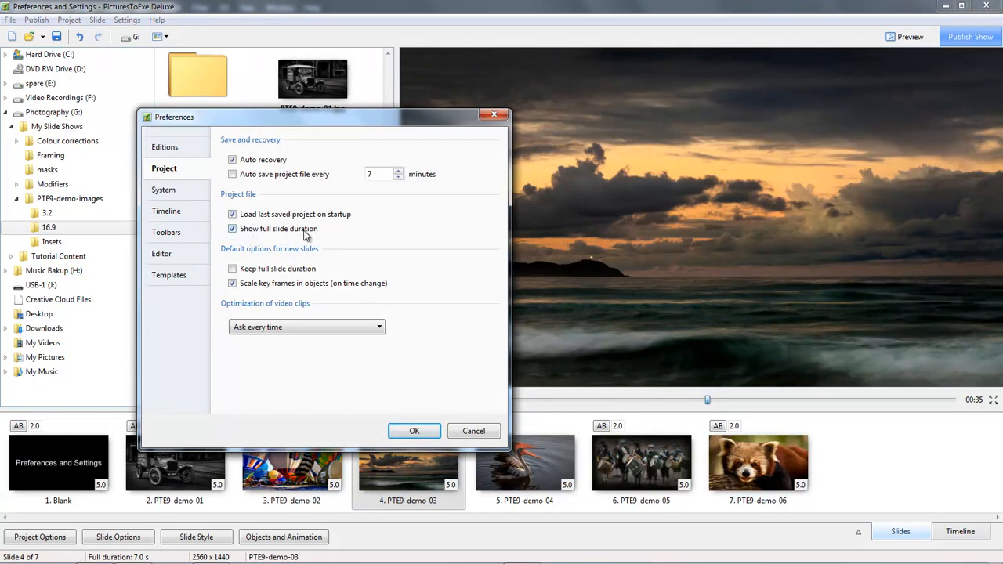
pyautogui.click(232, 268)
pyautogui.click(419, 432)
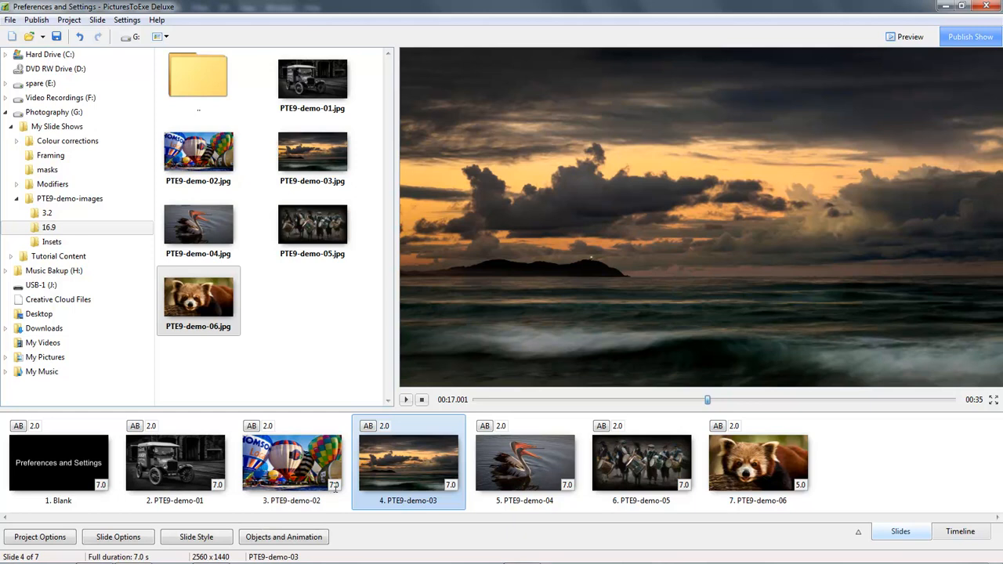
# Add a key frame at the end of slide 5, at 27.000 s, in Objects and Animation.
pyautogui.click(525, 466)
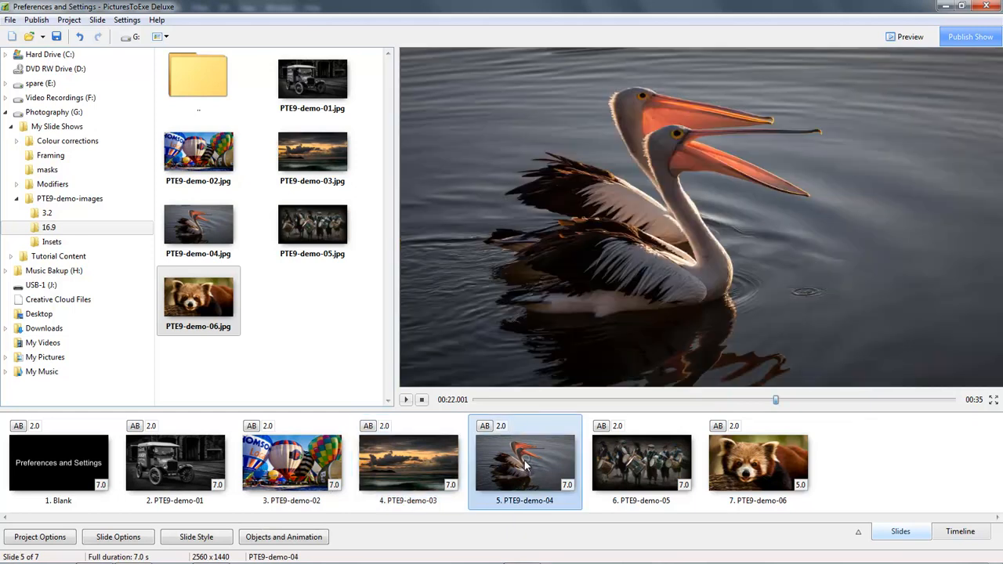
pyautogui.click(298, 539)
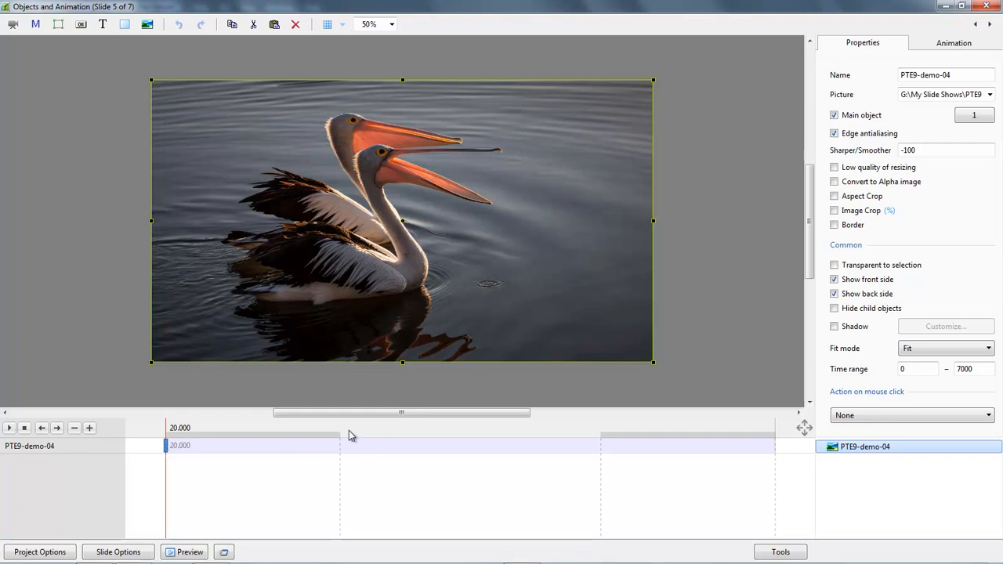
pyautogui.doubleClick(775, 446)
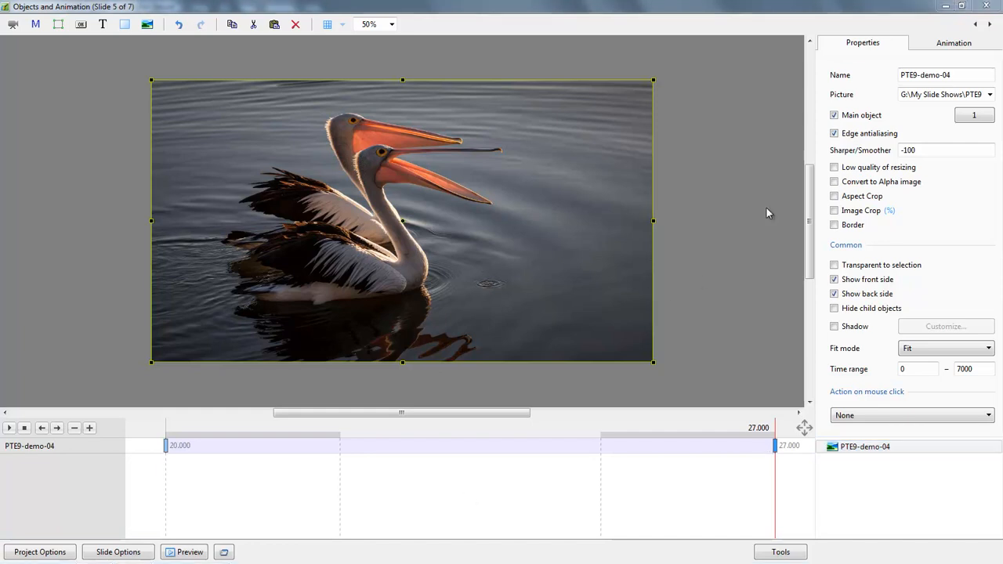
pyautogui.click(984, 6)
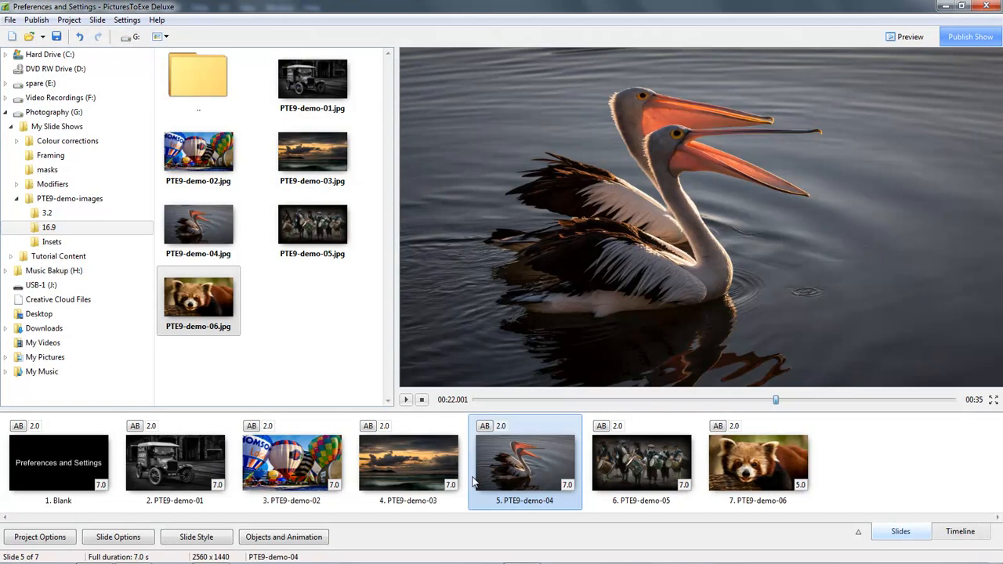
# Lengthen slides 5 and 6 on the timeline to about 20 s each and stretch slide 6's transition to about 8.1 s.
pyautogui.click(959, 533)
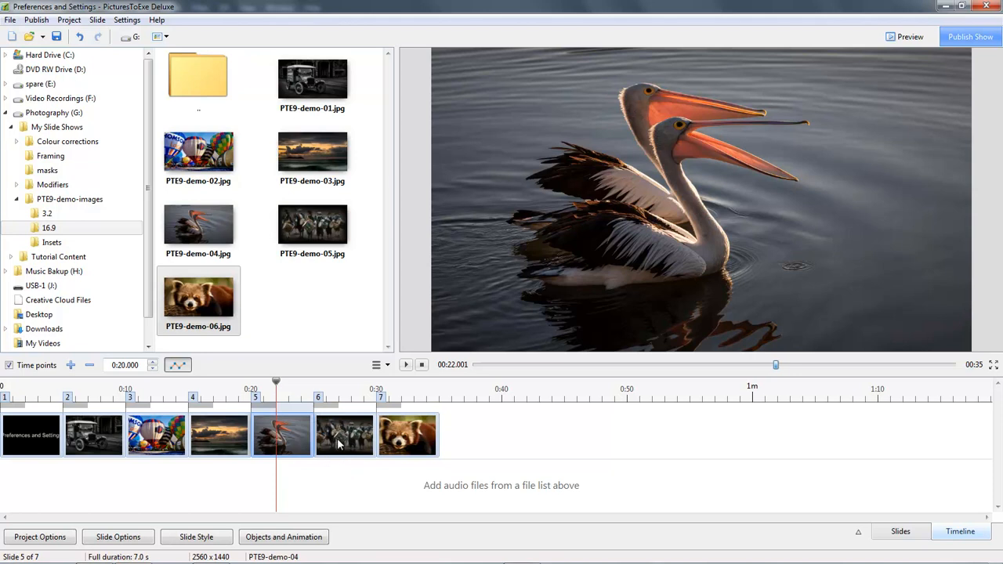
pyautogui.moveTo(337, 433); pyautogui.dragTo(648, 439)
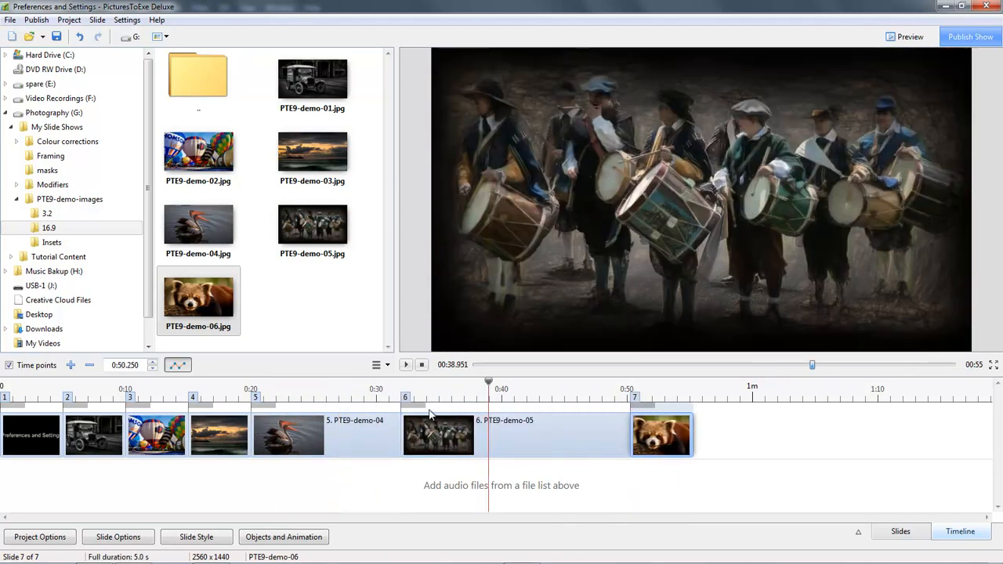
pyautogui.moveTo(425, 405); pyautogui.dragTo(501, 410)
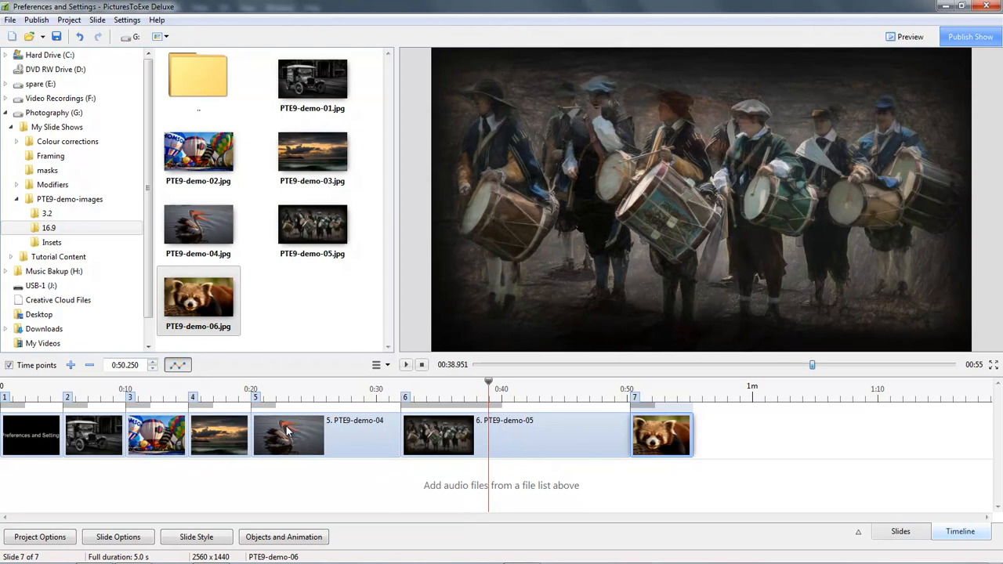
# Return to the slide list with slide 5 selected and examine its key frames in Objects and Animation.
pyautogui.click(288, 432)
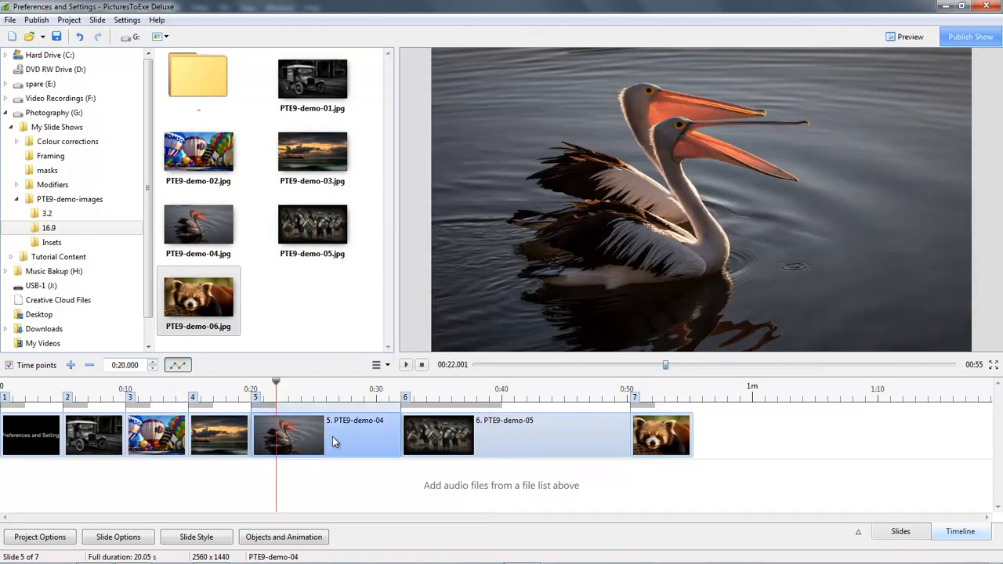
pyautogui.click(901, 533)
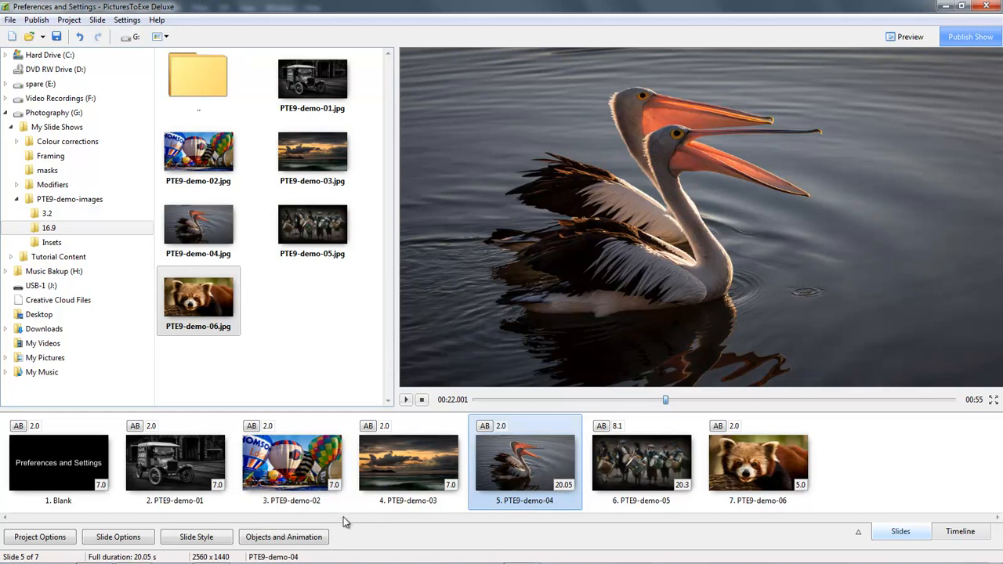
pyautogui.click(272, 541)
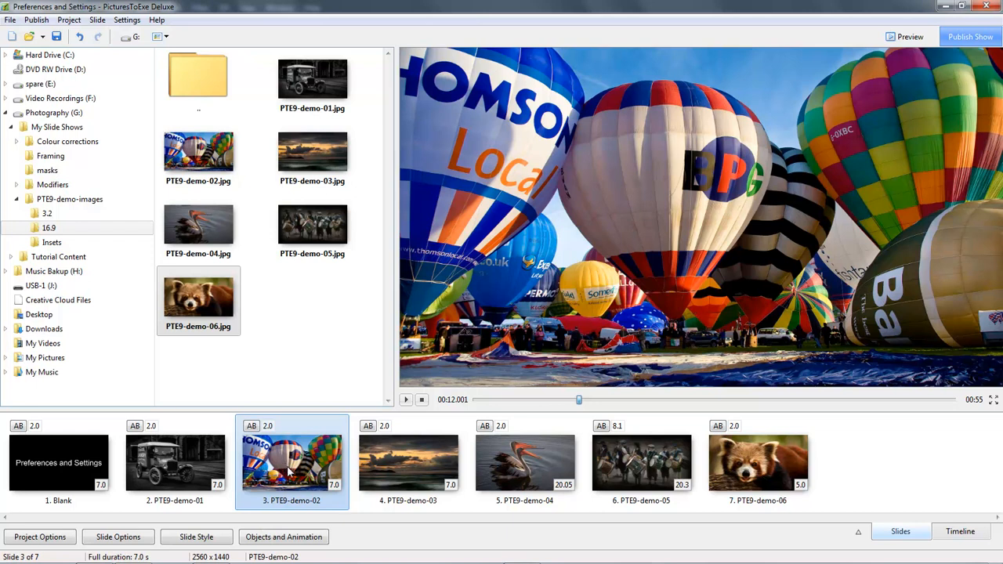
# Open slide 3 in Objects and Animation, turn off Show Global Times of Key Frames and add a key frame at 7.000 s.
pyautogui.click(283, 537)
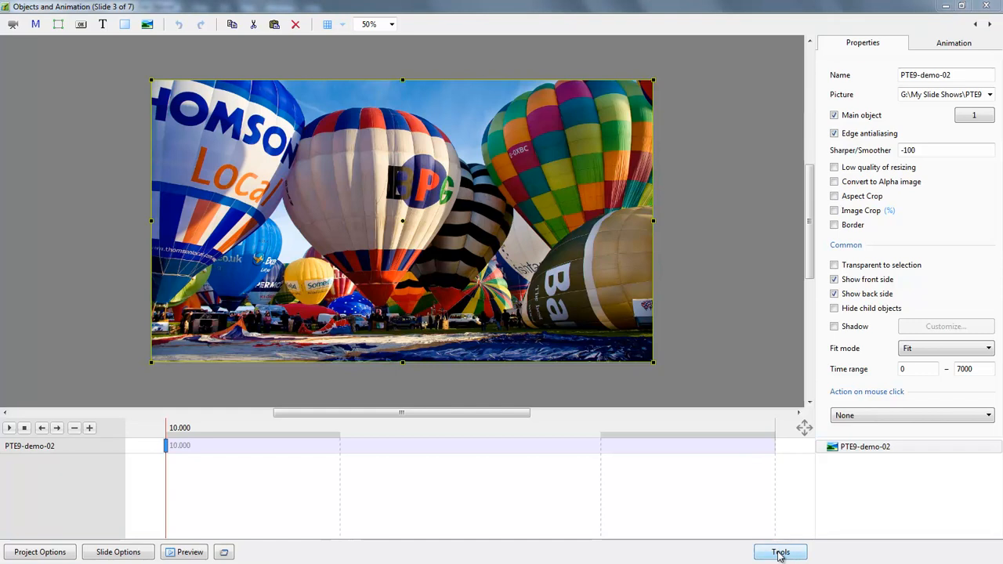
pyautogui.click(781, 552)
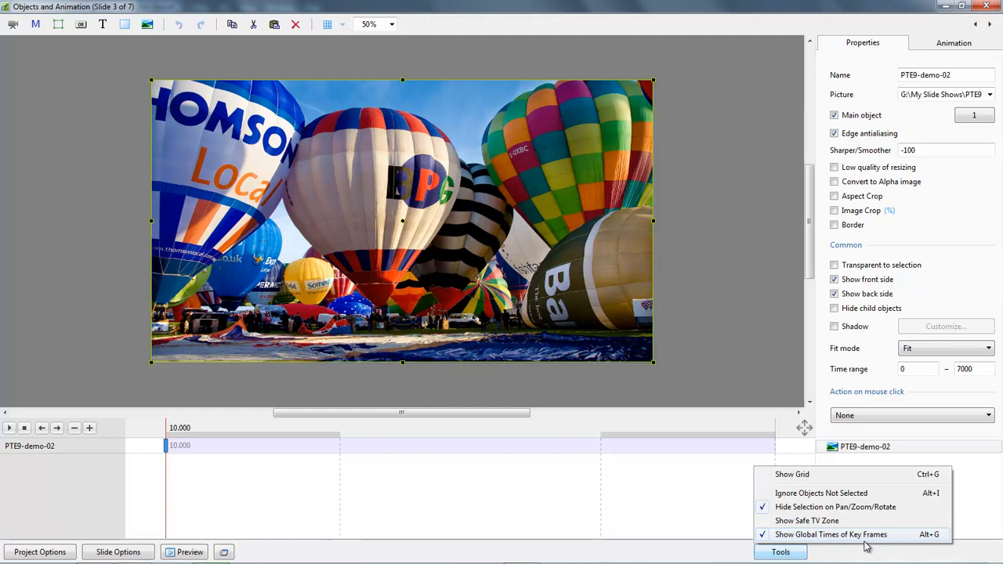
pyautogui.click(762, 537)
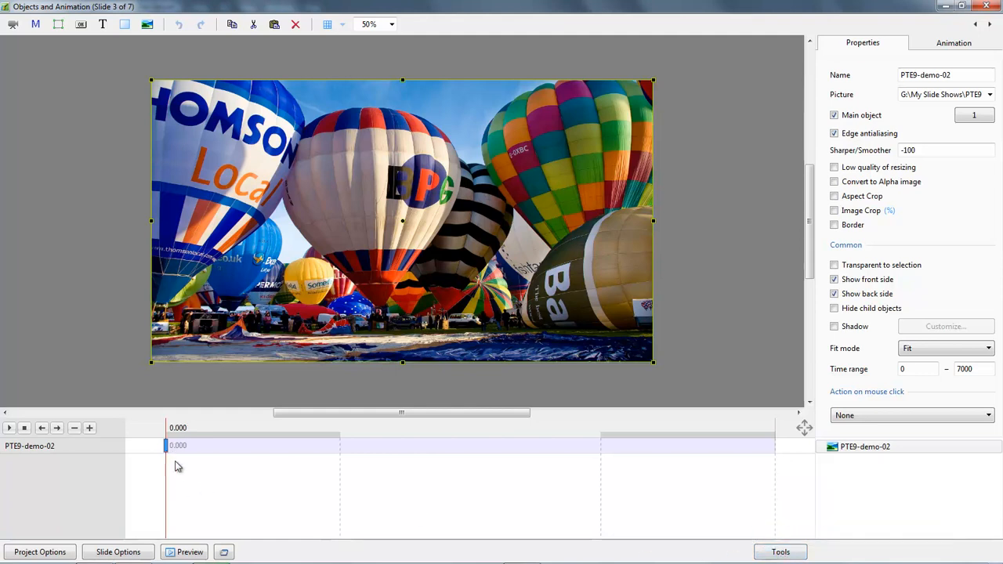
pyautogui.press('End')
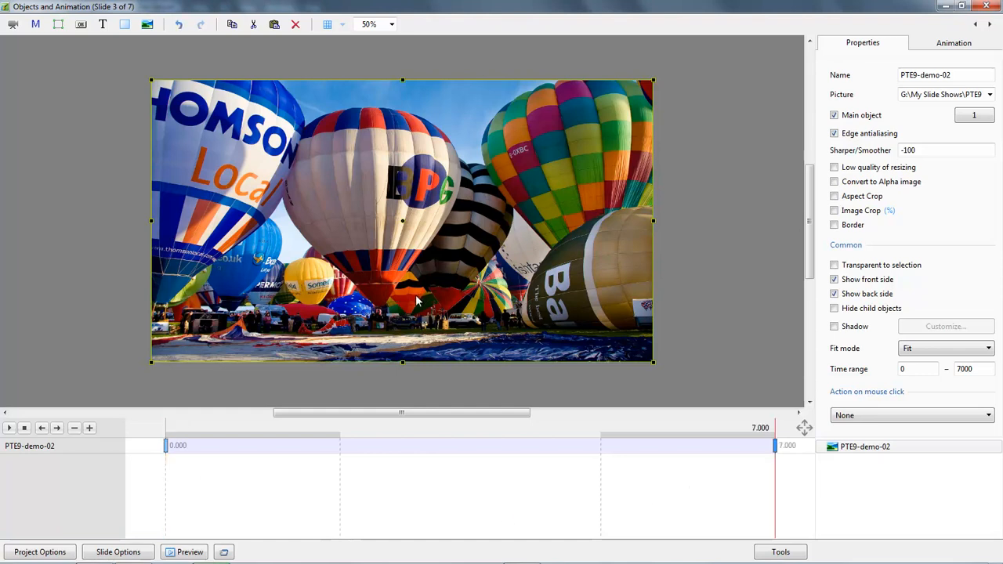
pyautogui.click(987, 6)
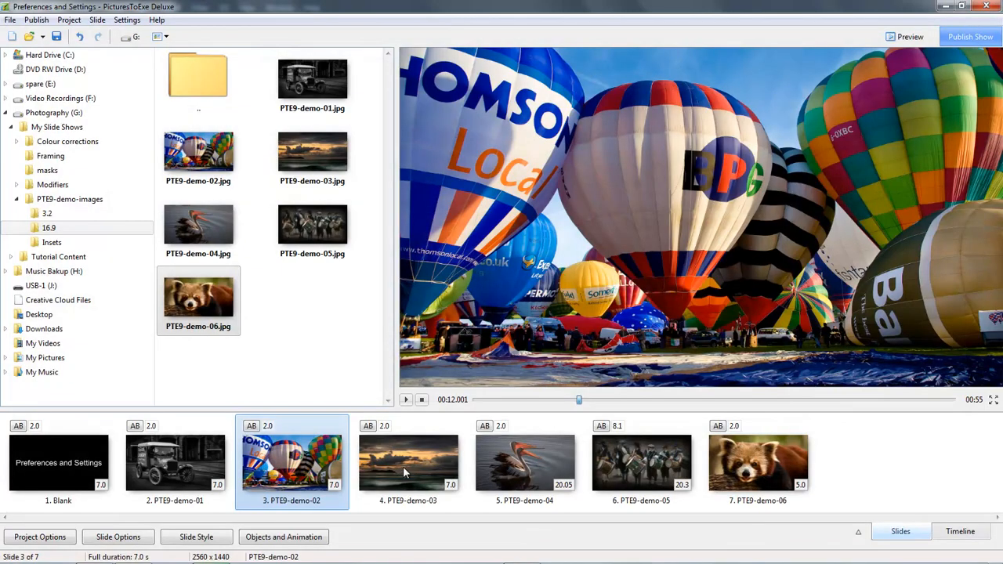
# Lengthen slide 3 on the timeline to a full duration of about 12 s.
pyautogui.click(957, 533)
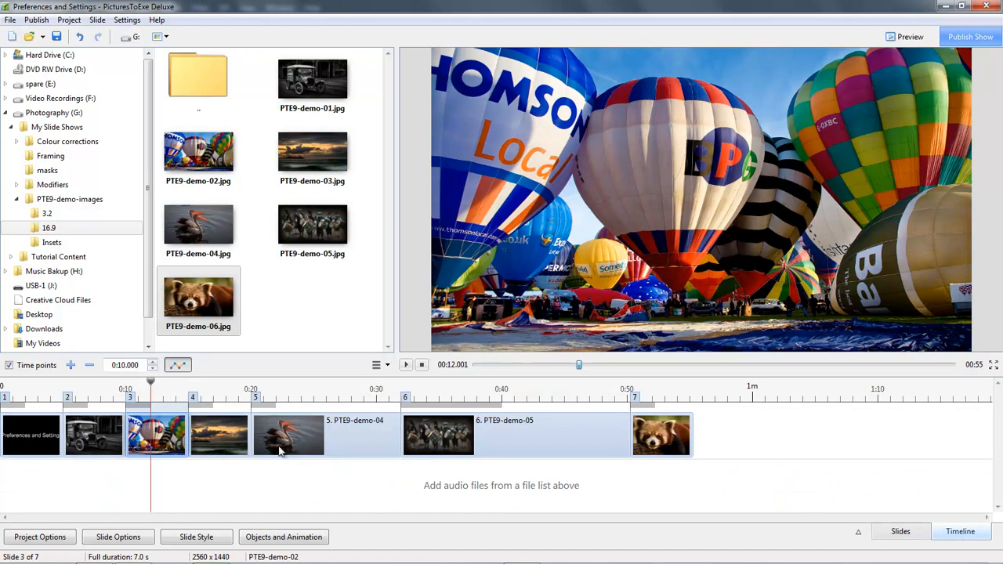
pyautogui.moveTo(209, 436); pyautogui.dragTo(272, 437)
pyautogui.click(162, 433)
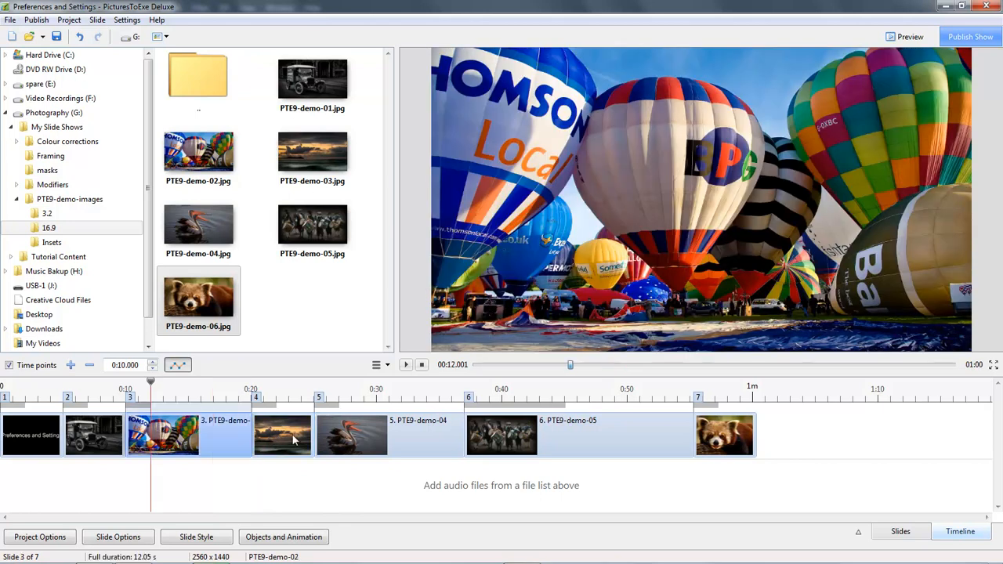
# Check slides 4 and 3 on the timeline and examine slide 3's key frames in Objects and Animation.
pyautogui.click(264, 441)
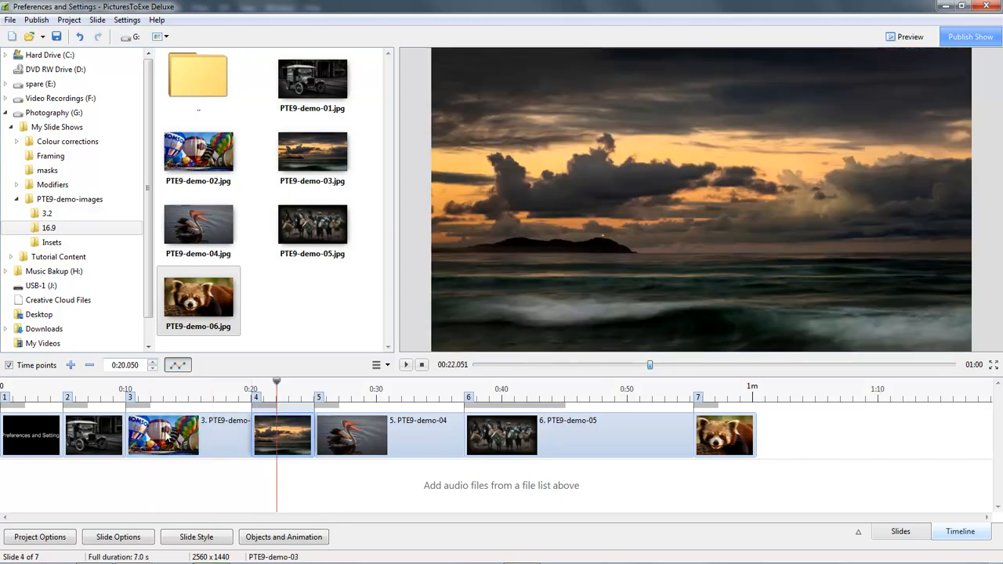
pyautogui.click(166, 435)
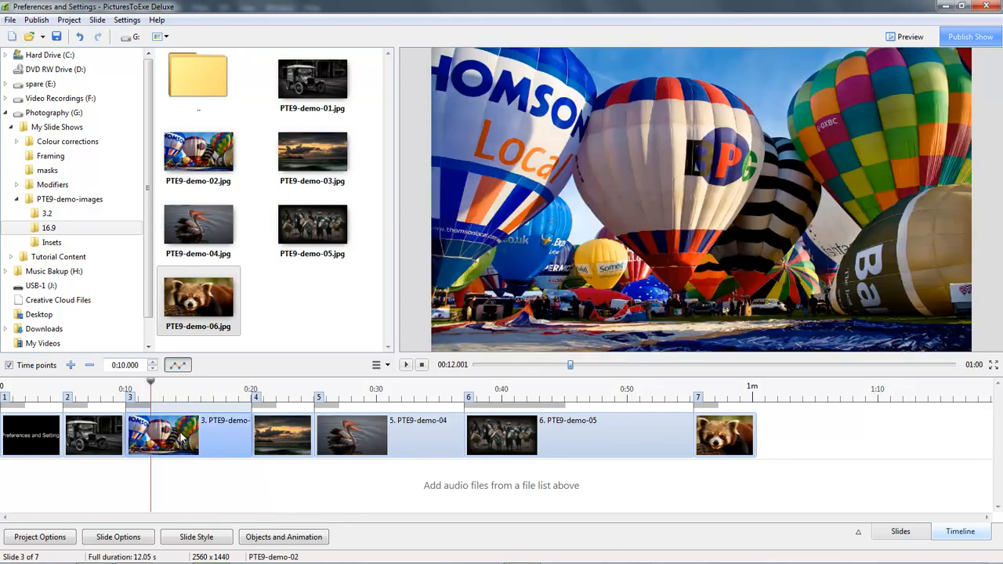
pyautogui.click(890, 537)
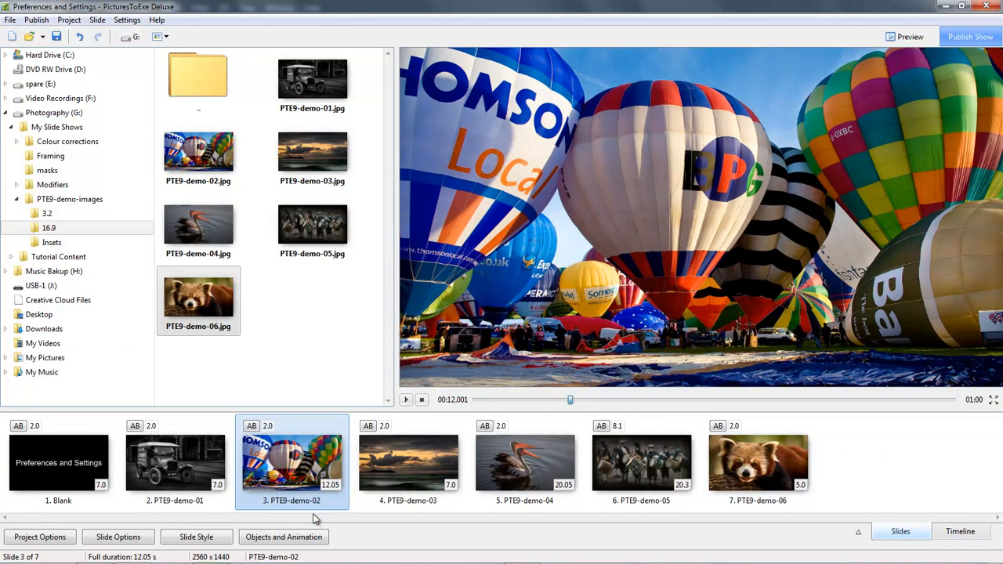
pyautogui.click(289, 541)
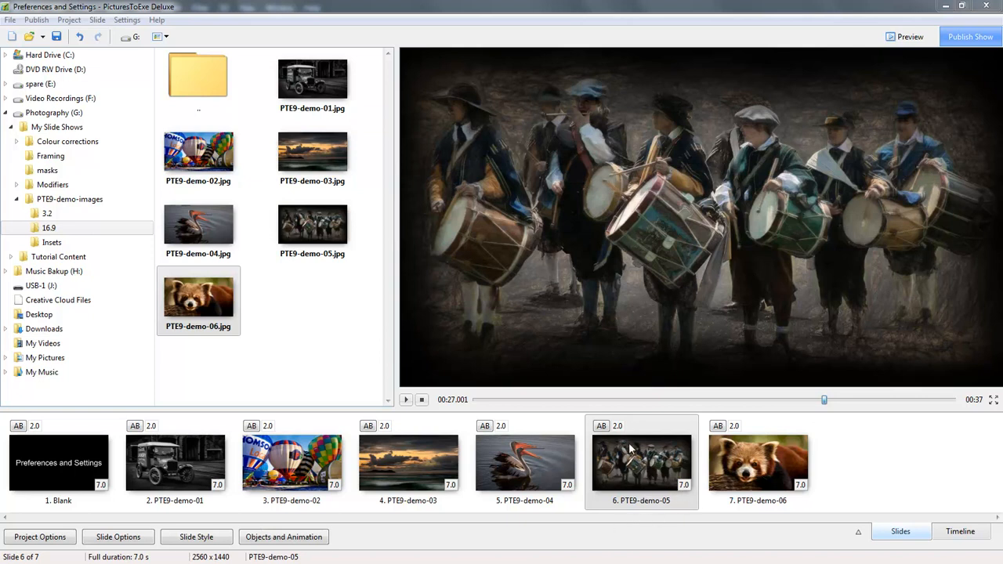
# Set slide 6's full duration to 10 s in the slide list.
pyautogui.click(685, 485)
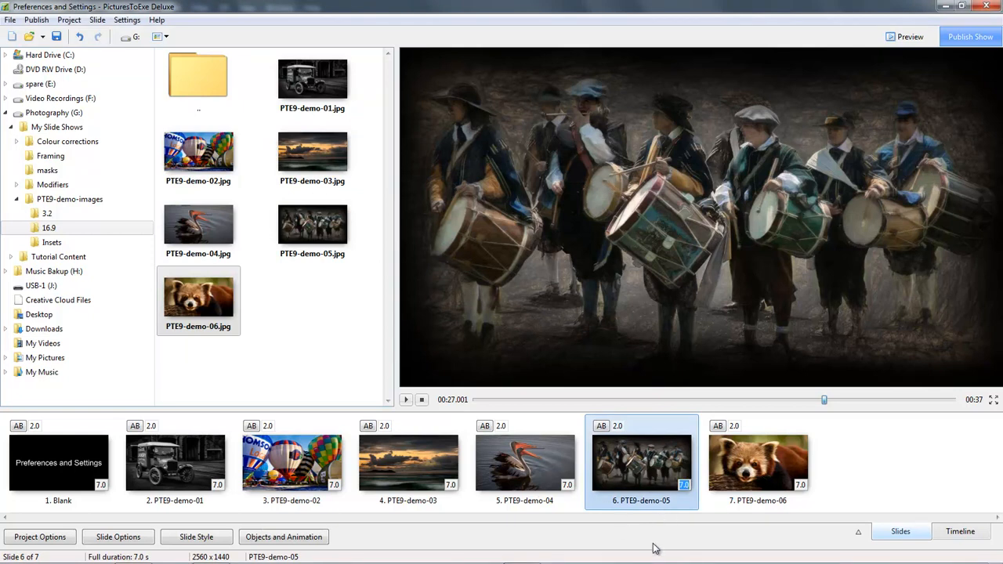
pyautogui.write('10')
pyautogui.click(661, 487)
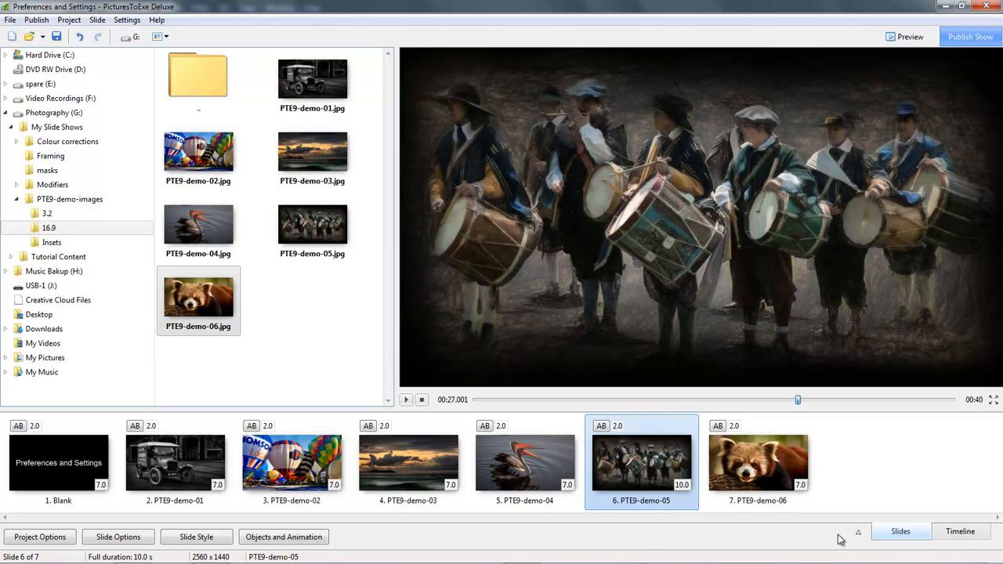
# Add a second key frame to slide 6's PTE9-demo-05 image in Objects and Animation and set its key frame time to 4000.
pyautogui.click(961, 534)
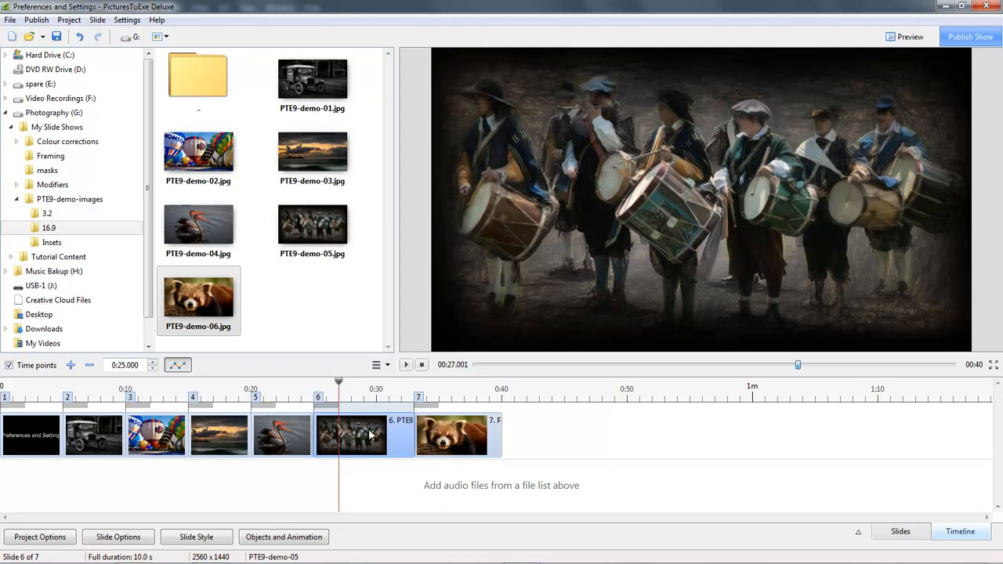
pyautogui.click(286, 539)
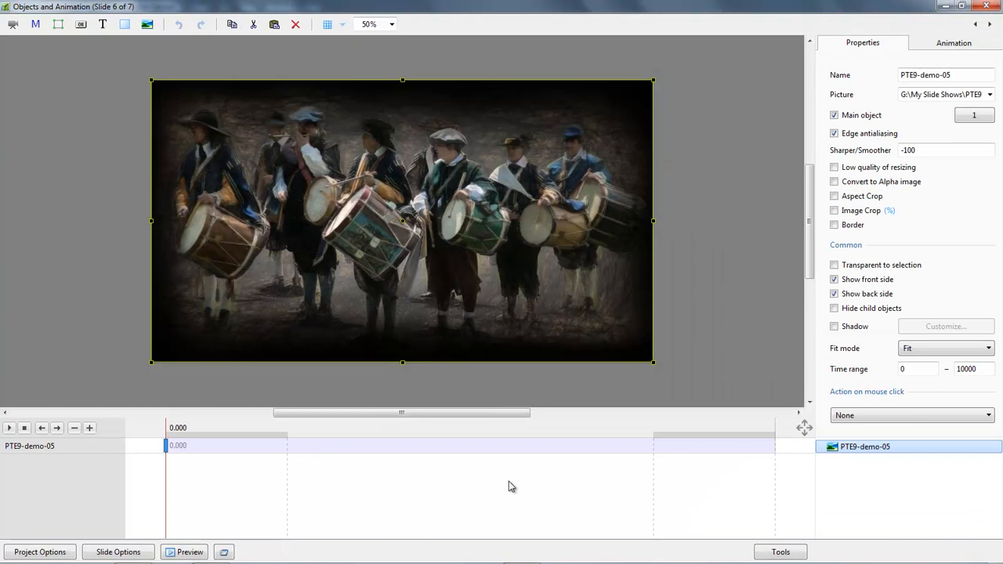
pyautogui.press('End')
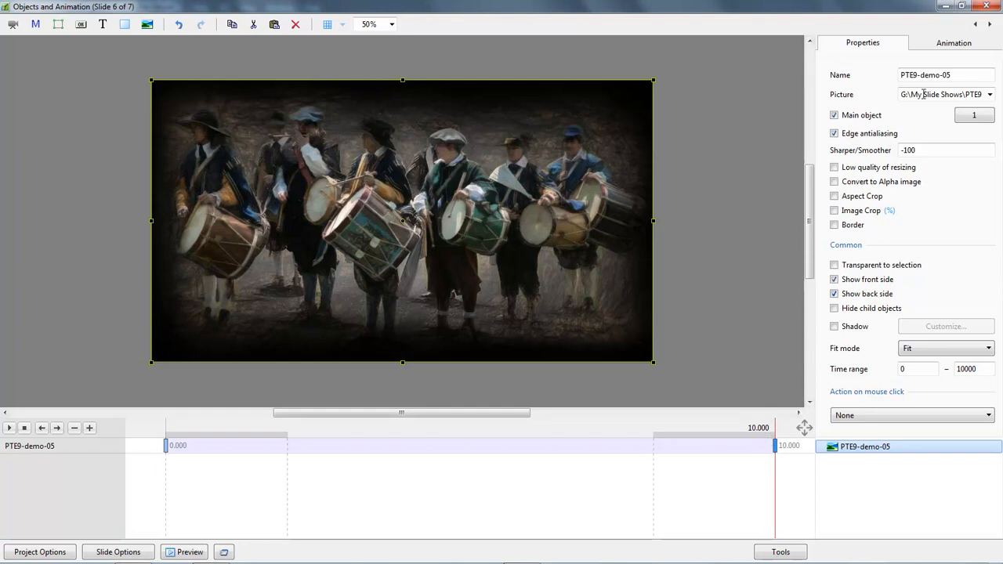
pyautogui.click(962, 47)
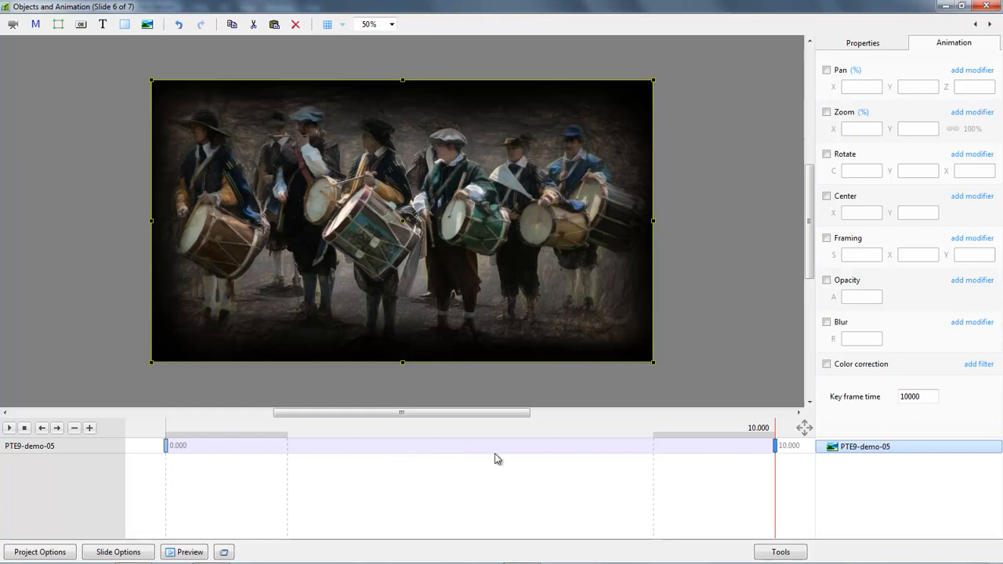
pyautogui.doubleClick(915, 401)
pyautogui.write('4000')
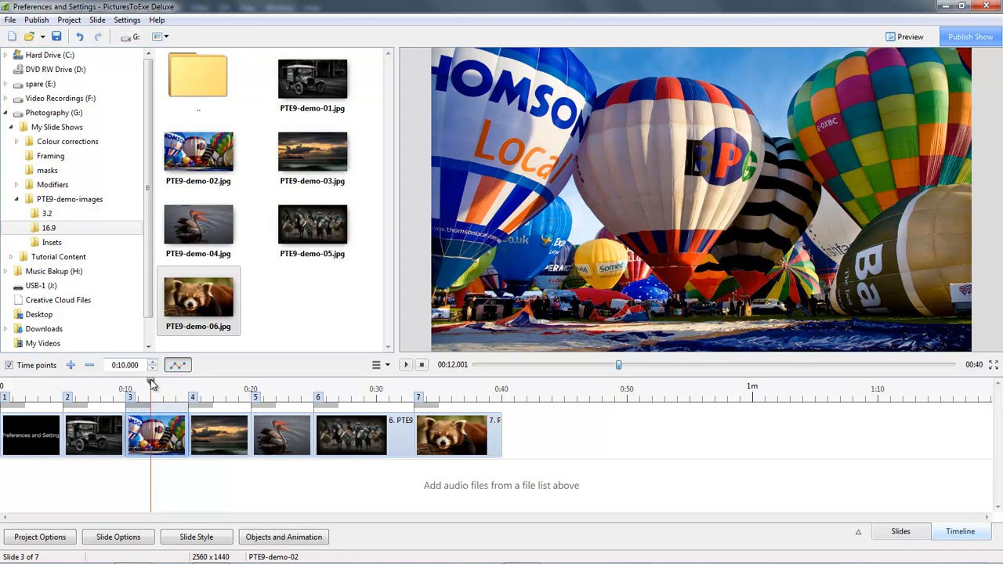
# Scrub the timeline playhead from slide 3 through the transition into slide 4, stopping at about 16.85 s.
pyautogui.moveTo(153, 384); pyautogui.dragTo(212, 391)
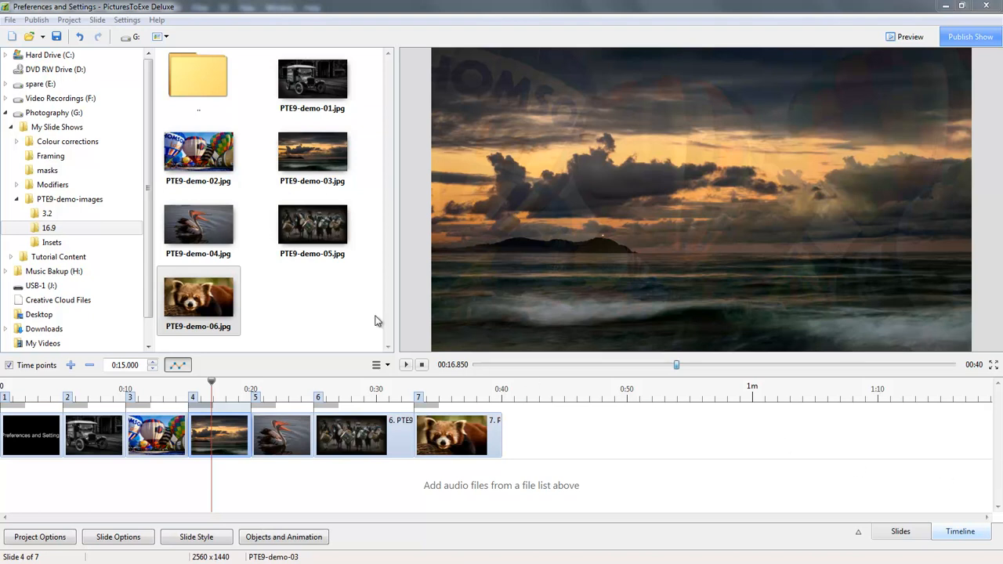
# Disable Scale key frames in objects (on time change) for new slides in the project preferences.
pyautogui.click(126, 21)
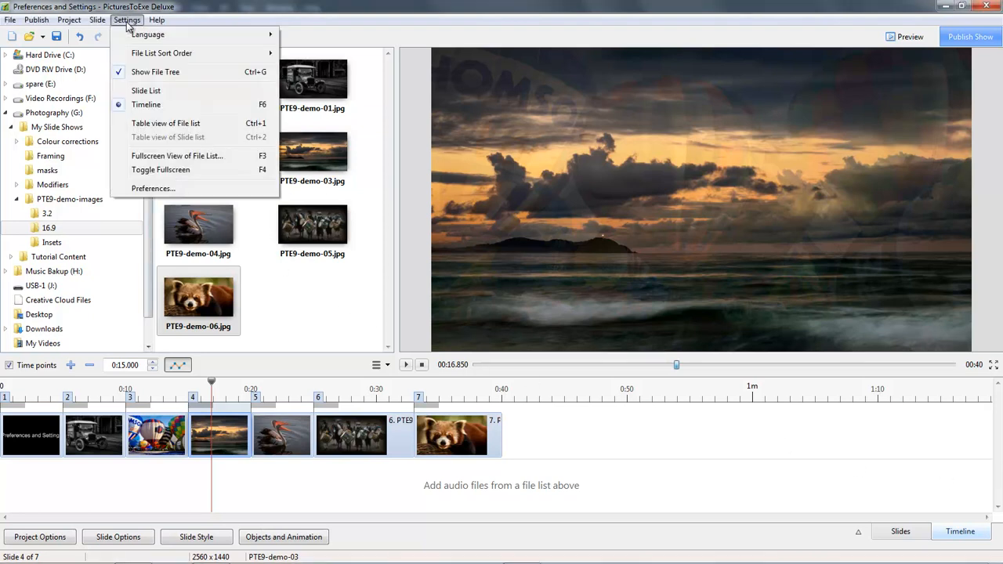
pyautogui.click(153, 189)
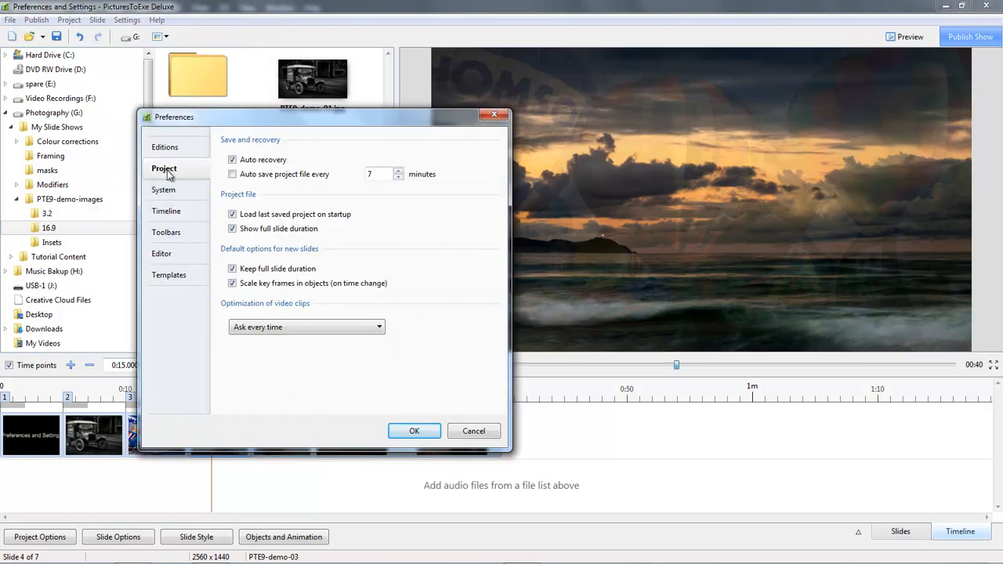
pyautogui.click(233, 283)
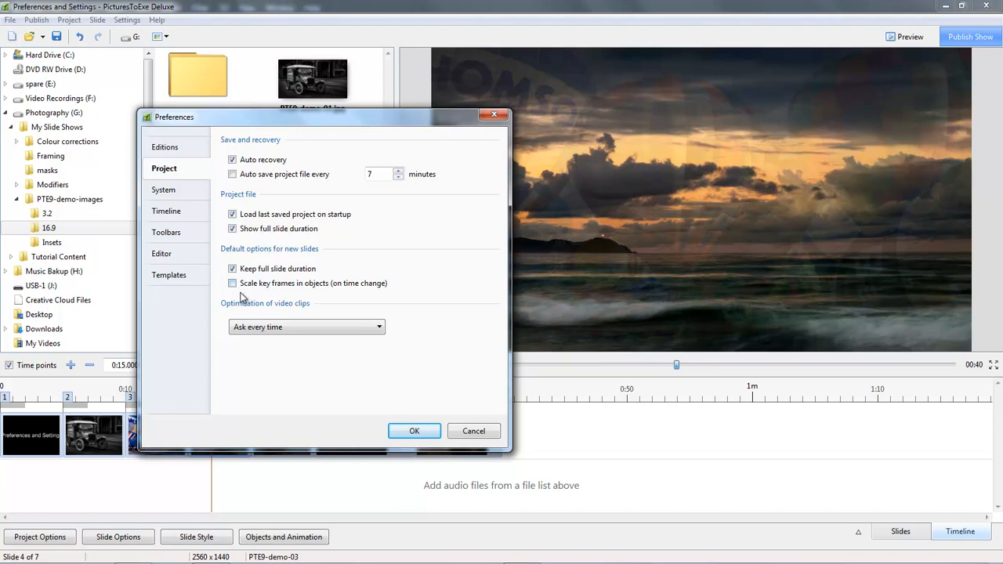
pyautogui.click(413, 432)
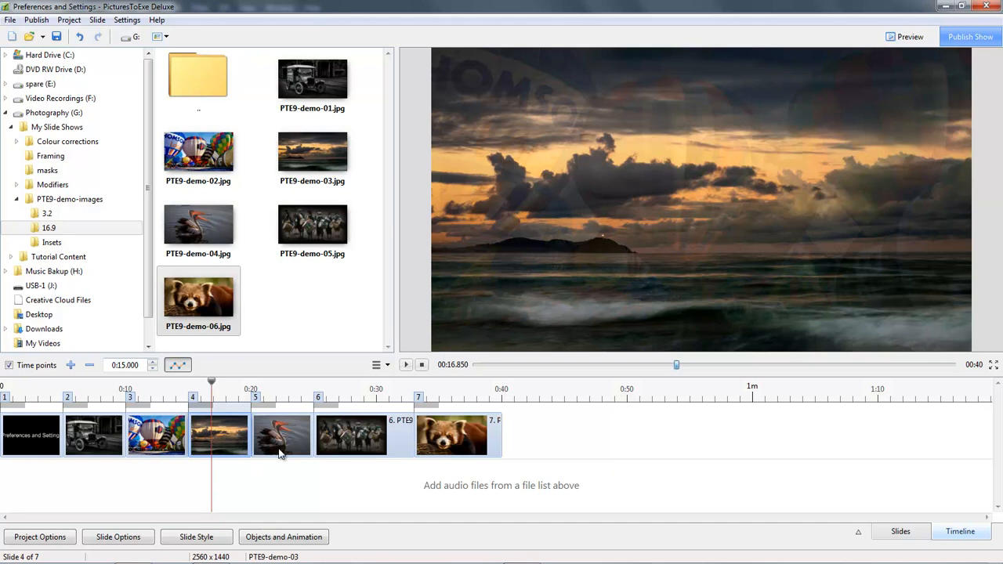
# Lengthen slide 4 on the timeline by moving slide 5's start point to about 30 s.
pyautogui.moveTo(278, 437); pyautogui.dragTo(398, 438)
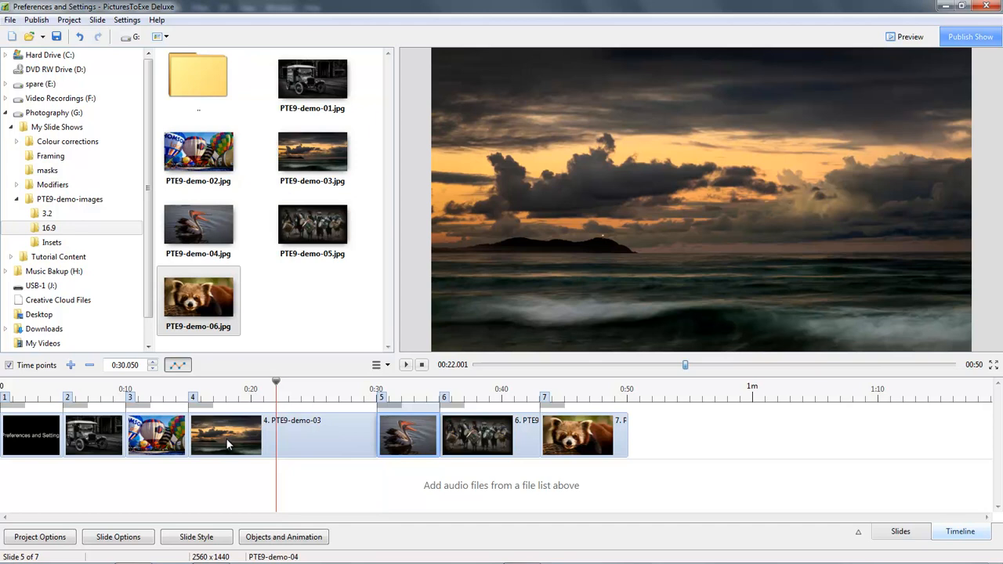